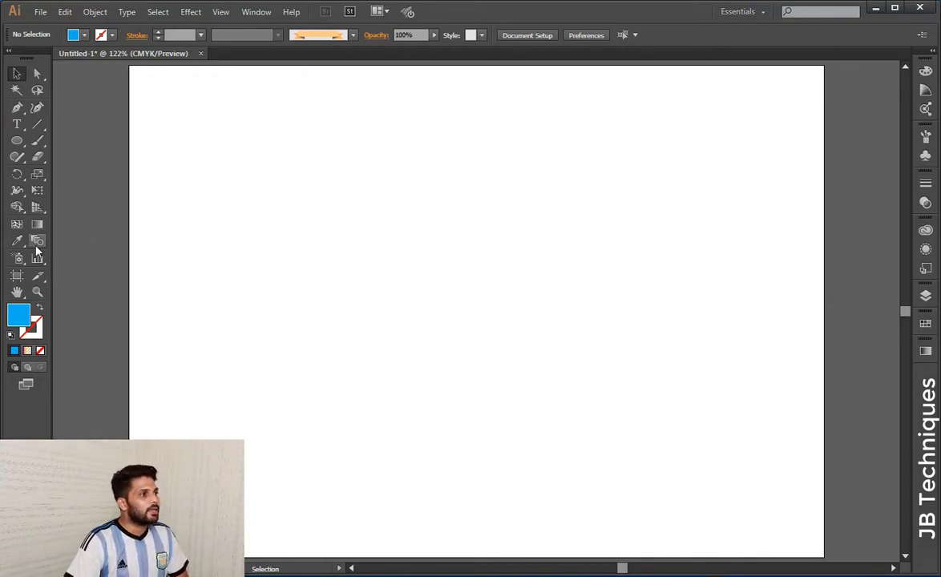
# Draw a tall, narrow blue ellipse on the artboard.
pyautogui.click(17, 173)
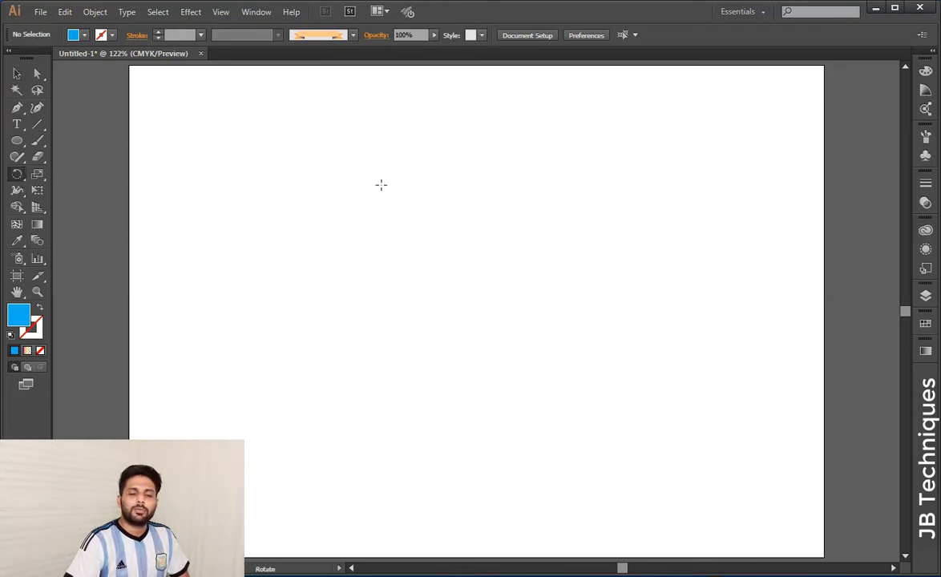
pyautogui.click(16, 141)
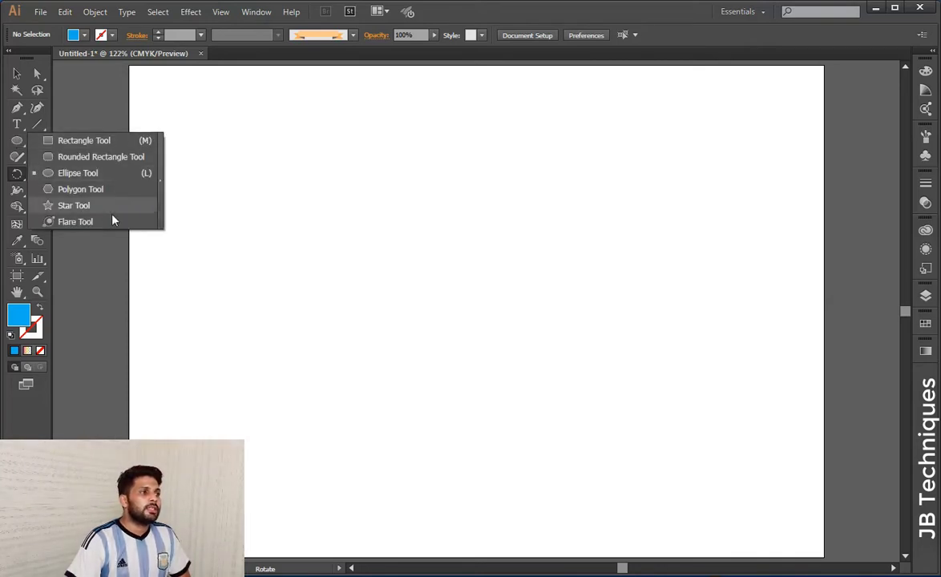
pyautogui.click(88, 174)
pyautogui.moveTo(350, 195)
pyautogui.mouseDown()
pyautogui.moveTo(488, 252)
pyautogui.moveTo(428, 226)
pyautogui.moveTo(396, 328)
pyautogui.mouseUp()
# Move the ellipse up and right, then draw a roughly 182.787 × 90.164 pt rounded rectangle beside it.
pyautogui.press('v')
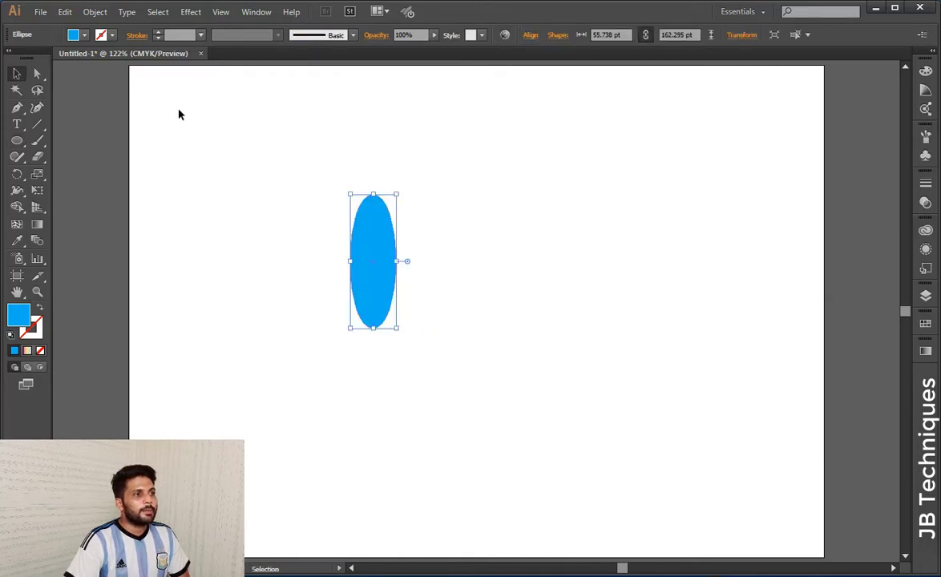
pyautogui.moveTo(389, 224); pyautogui.dragTo(419, 198)
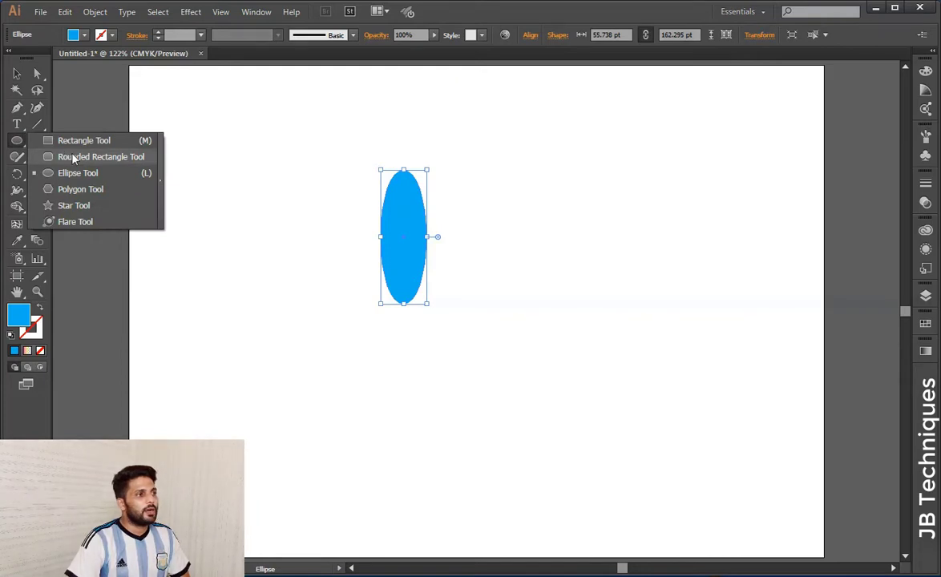
pyautogui.moveTo(17, 140); pyautogui.dragTo(66, 140)
pyautogui.moveTo(526, 179); pyautogui.dragTo(677, 254)
# Shift the ellipse and the rounded rectangle further left, then deselect everything.
pyautogui.press('v')
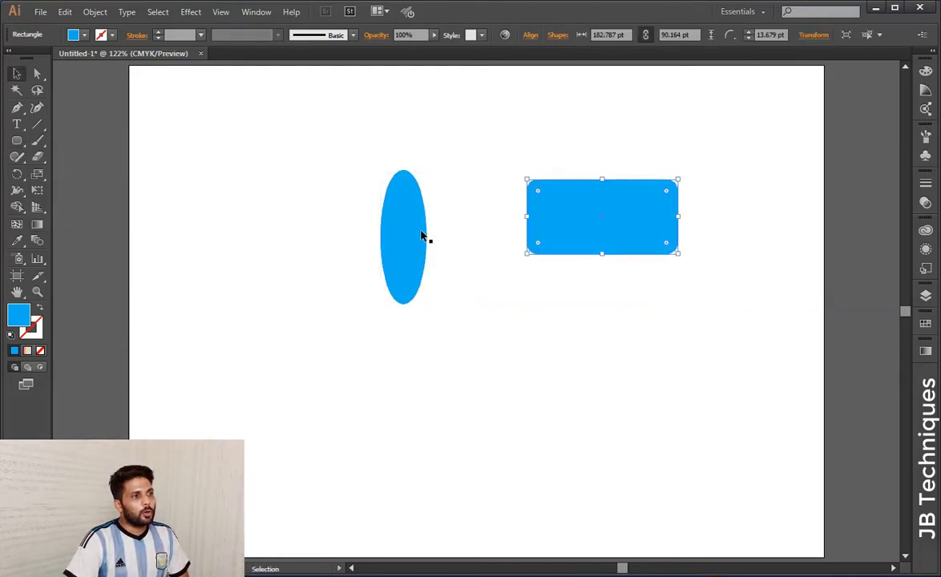
pyautogui.moveTo(425, 237); pyautogui.dragTo(330, 230)
pyautogui.moveTo(532, 237); pyautogui.dragTo(518, 301)
pyautogui.click(520, 302)
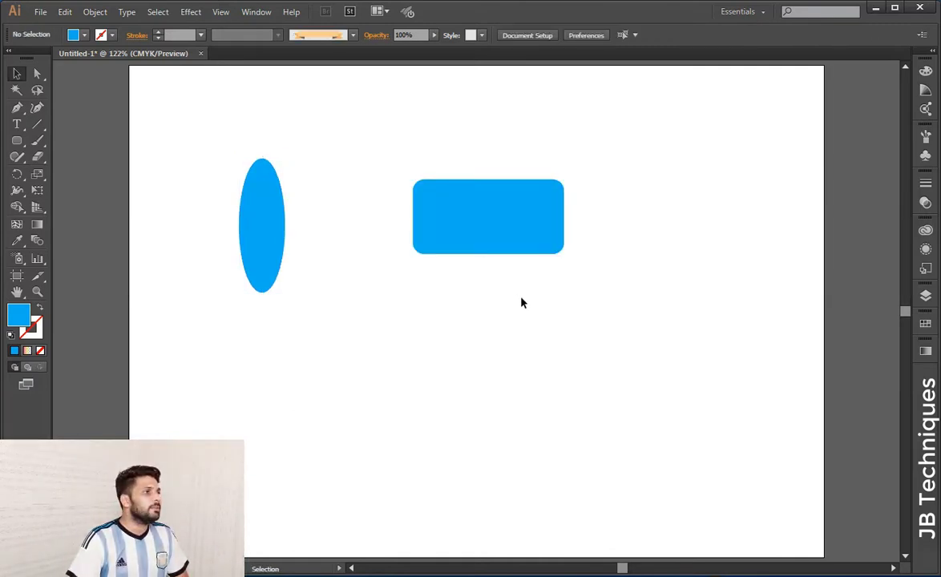
pyautogui.click(16, 173)
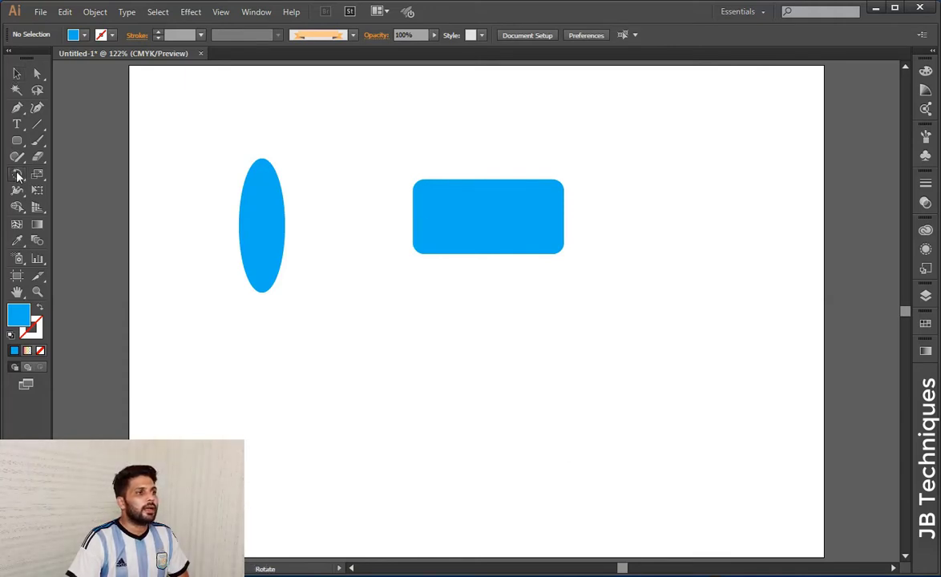
pyautogui.press('v')
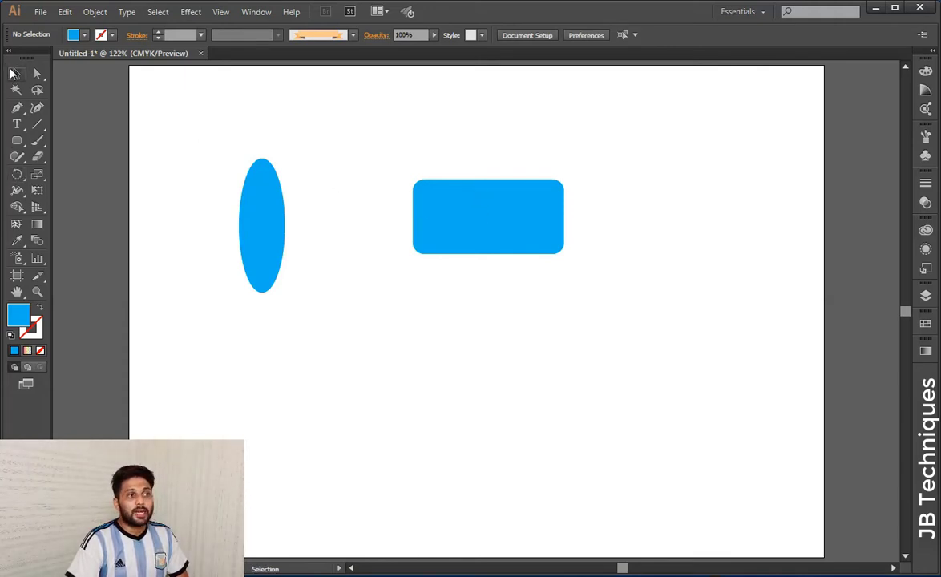
pyautogui.click(489, 213)
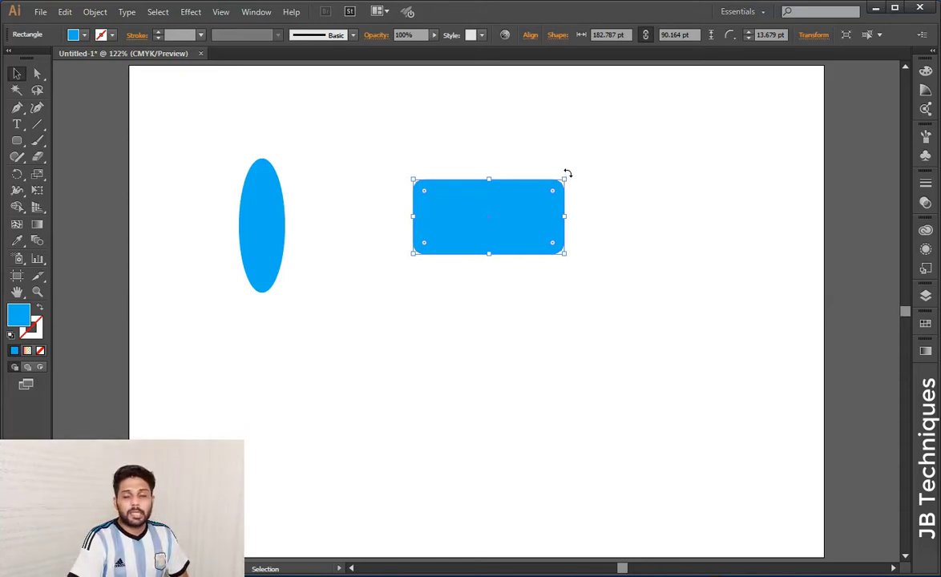
pyautogui.moveTo(567, 173); pyautogui.dragTo(548, 247)
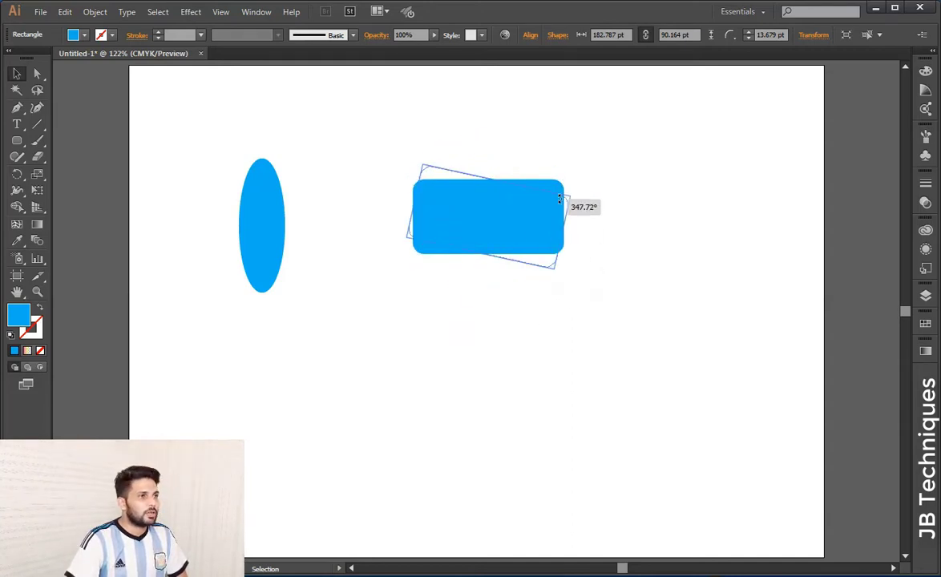
pyautogui.moveTo(548, 248); pyautogui.dragTo(559, 162)
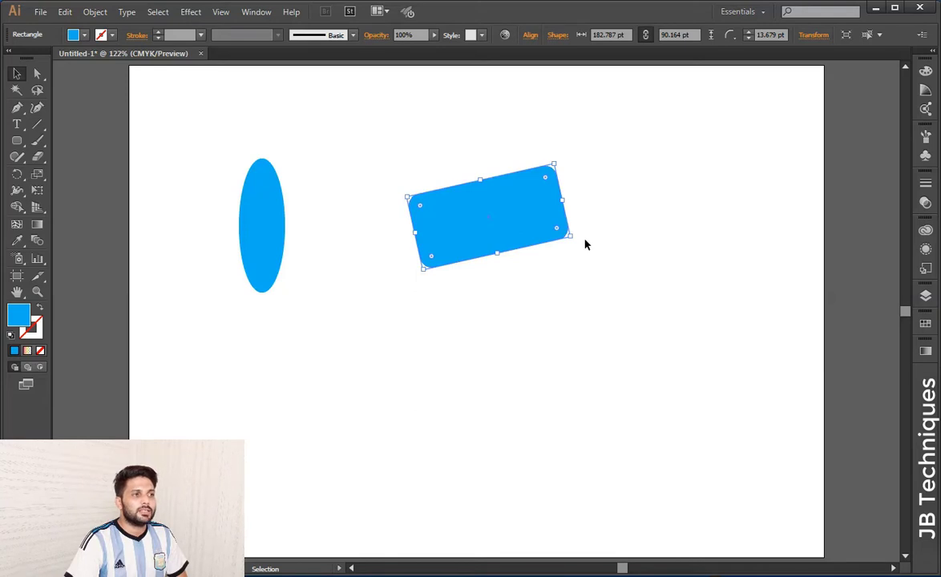
pyautogui.moveTo(577, 239); pyautogui.dragTo(570, 257)
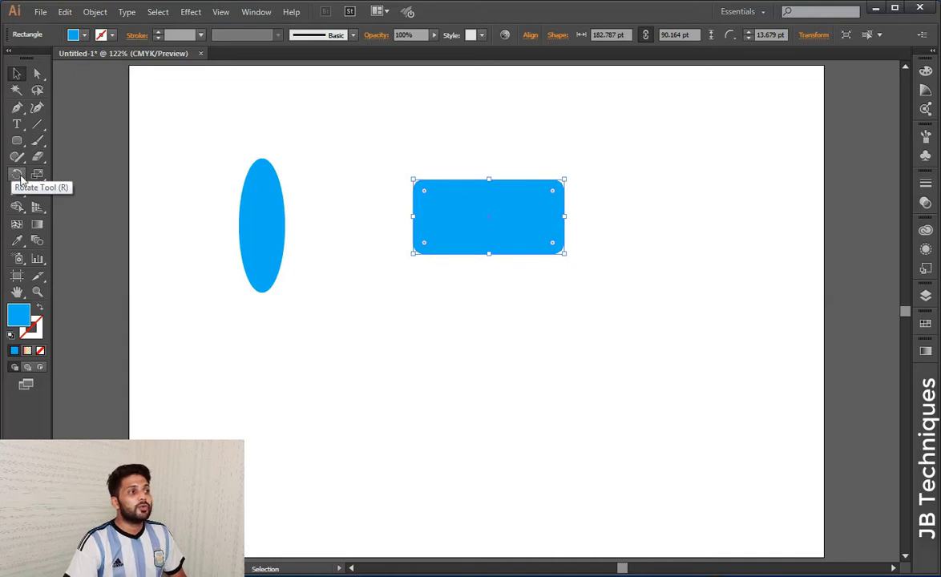
# Rotate the rounded rectangle around a pivot below it so it tilts upward beside the ellipse.
pyautogui.click(17, 177)
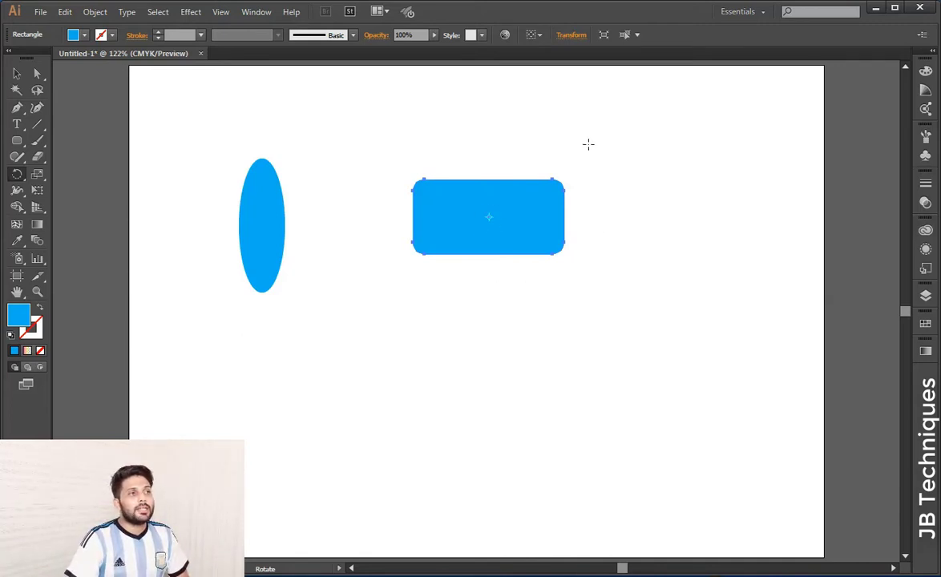
pyautogui.moveTo(587, 144)
pyautogui.mouseDown()
pyautogui.moveTo(541, 228)
pyautogui.moveTo(562, 186)
pyautogui.moveTo(487, 210)
pyautogui.moveTo(566, 187)
pyautogui.moveTo(497, 258)
pyautogui.moveTo(470, 247)
pyautogui.moveTo(460, 227)
pyautogui.moveTo(466, 241)
pyautogui.mouseUp()
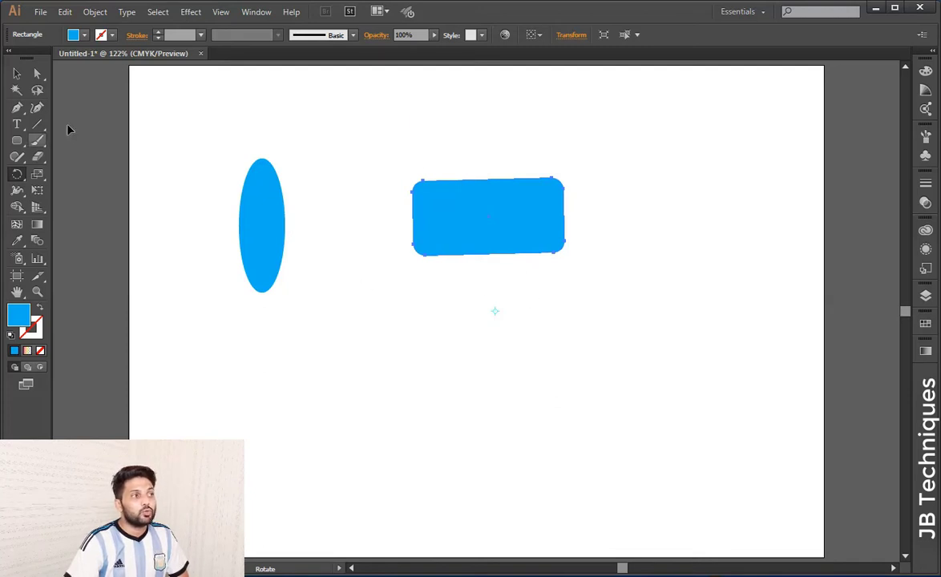
pyautogui.click(17, 175)
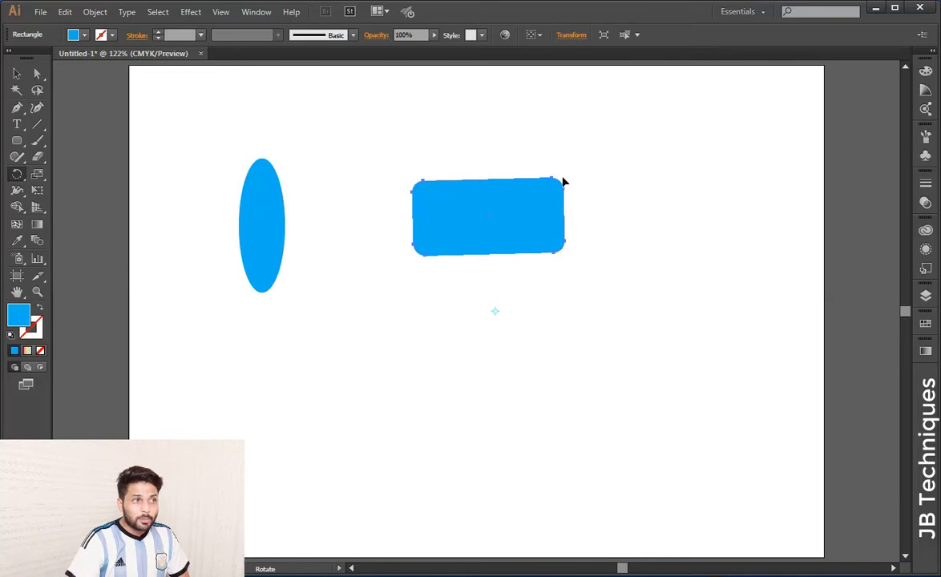
pyautogui.moveTo(563, 182)
pyautogui.mouseDown()
pyautogui.moveTo(635, 275)
pyautogui.moveTo(389, 298)
pyautogui.moveTo(431, 354)
pyautogui.mouseUp()
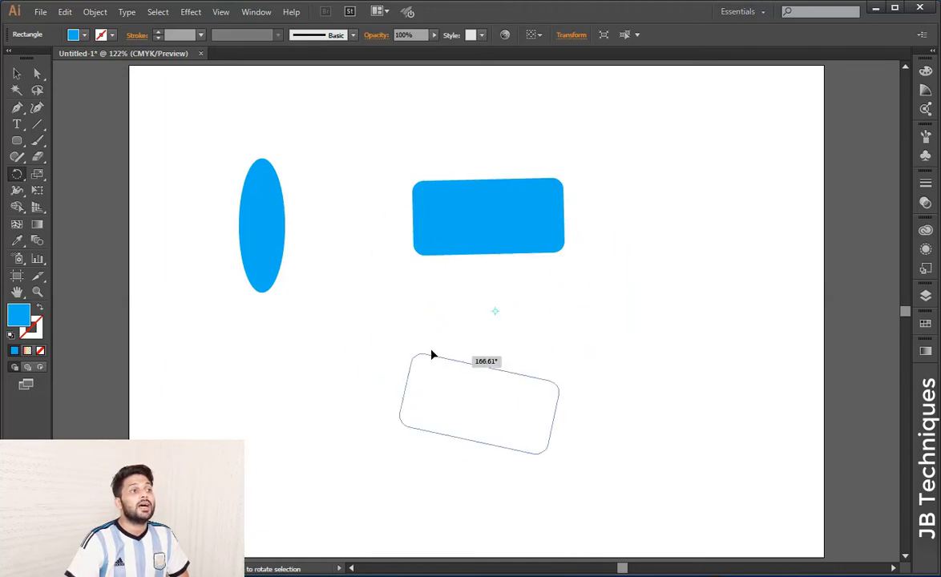
pyautogui.moveTo(431, 354); pyautogui.dragTo(607, 265)
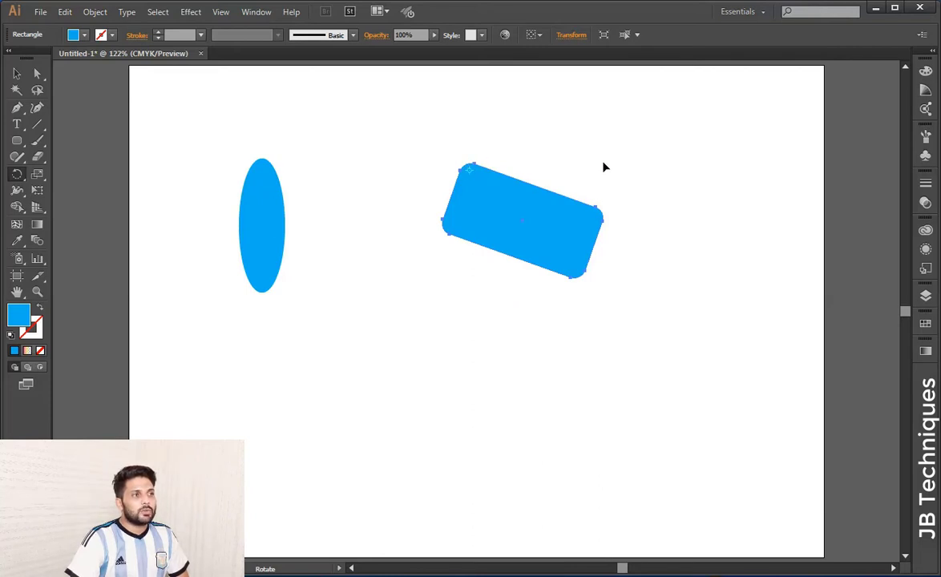
pyautogui.moveTo(605, 166); pyautogui.dragTo(374, 271)
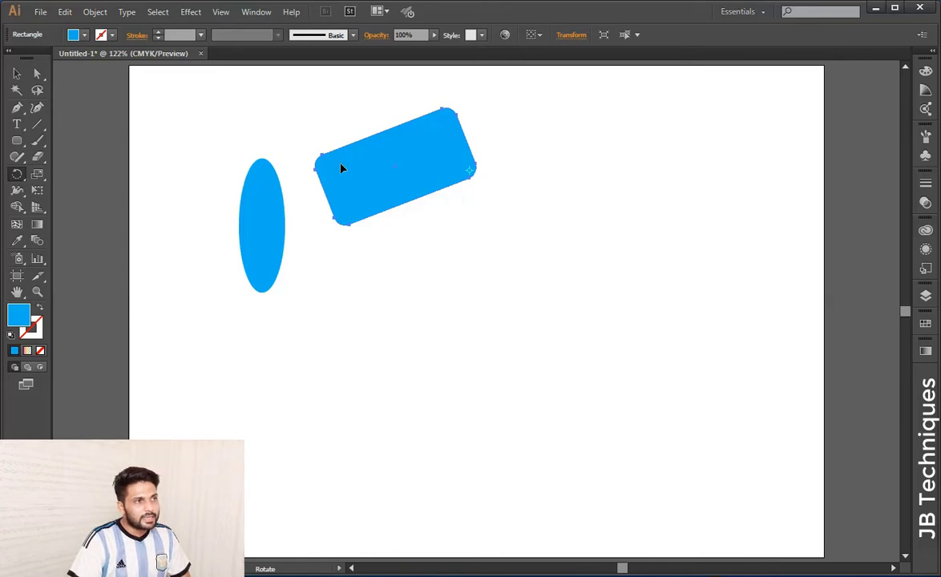
# Make a copy of the rounded rectangle rotated about 40° around the pivot.
pyautogui.moveTo(341, 168); pyautogui.dragTo(366, 219)
pyautogui.moveTo(379, 234); pyautogui.dragTo(383, 238)
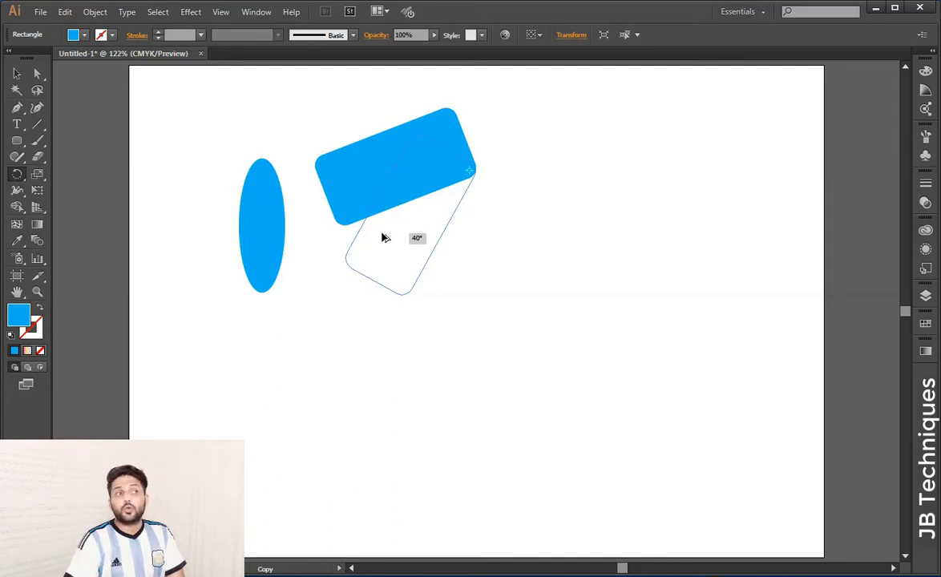
pyautogui.moveTo(382, 238); pyautogui.dragTo(382, 233)
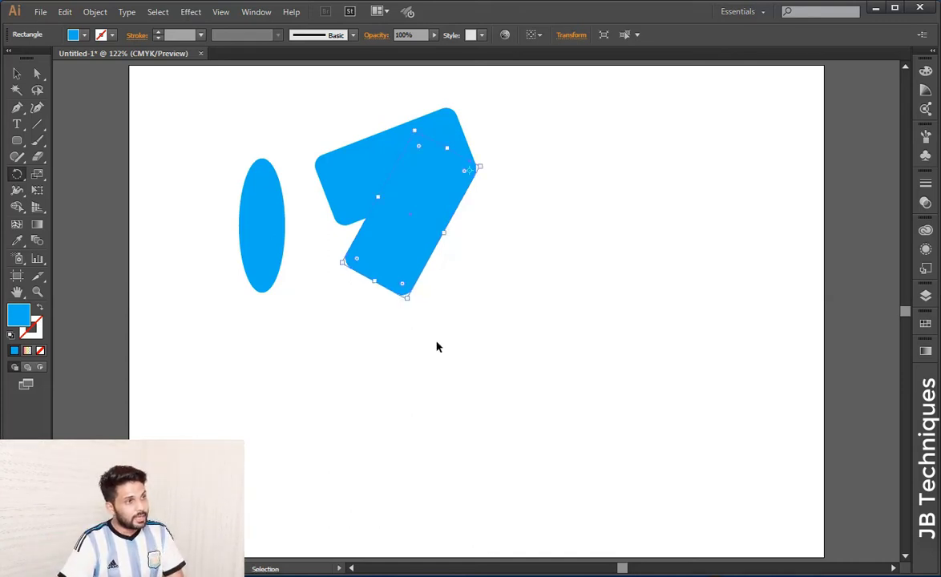
# Repeat the 40° rotated copy four more times and select the whole rectangle fan.
pyautogui.hotkey('ctrl', 'd')
pyautogui.hotkey('ctrl', 'd')
pyautogui.hotkey('ctrl', 'd')
pyautogui.hotkey('ctrl', 'd')
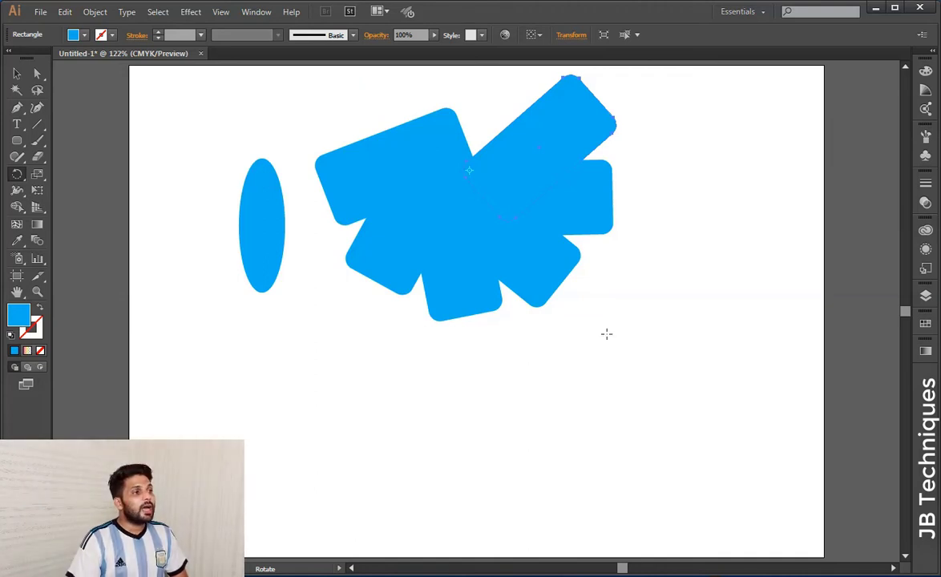
pyautogui.click(18, 172)
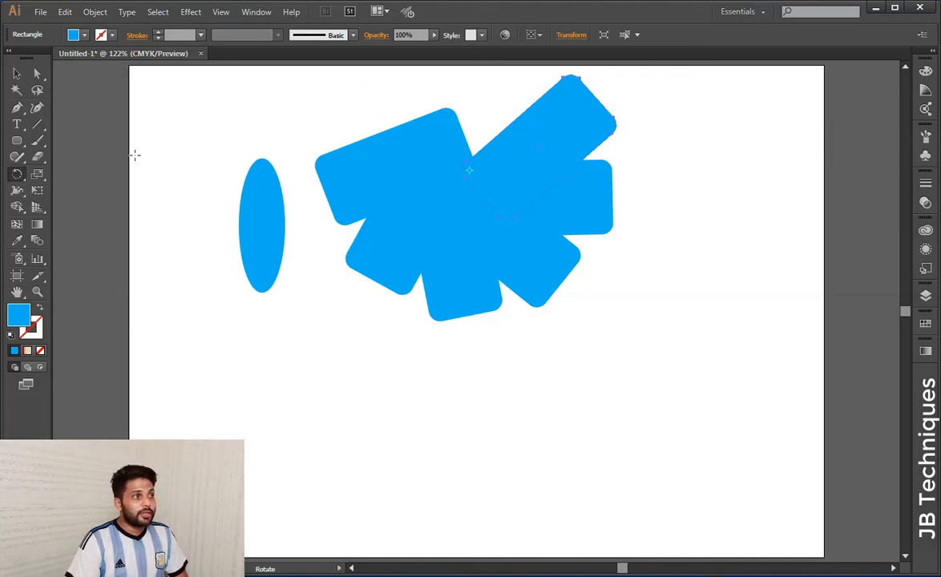
pyautogui.click(17, 73)
pyautogui.moveTo(311, 95); pyautogui.dragTo(532, 260)
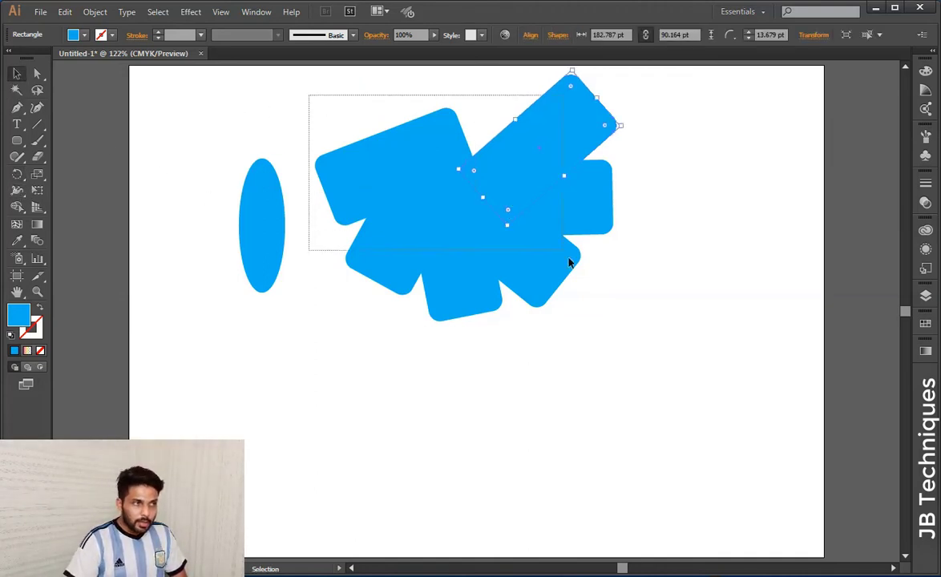
# Delete the rectangle fan, then centre the ellipse and shrink it to about 31.227 × 90.924 pt.
pyautogui.press('Delete')
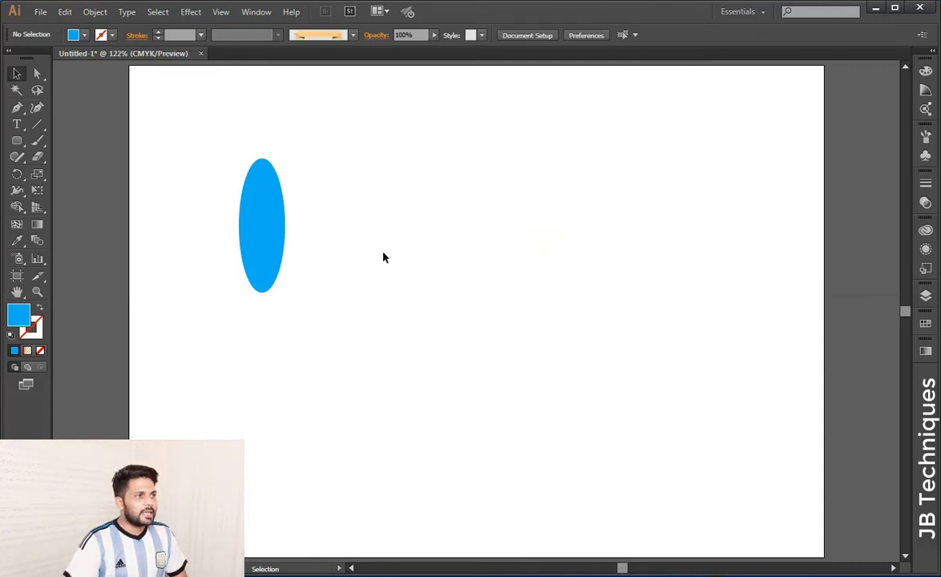
pyautogui.moveTo(257, 235); pyautogui.dragTo(466, 295)
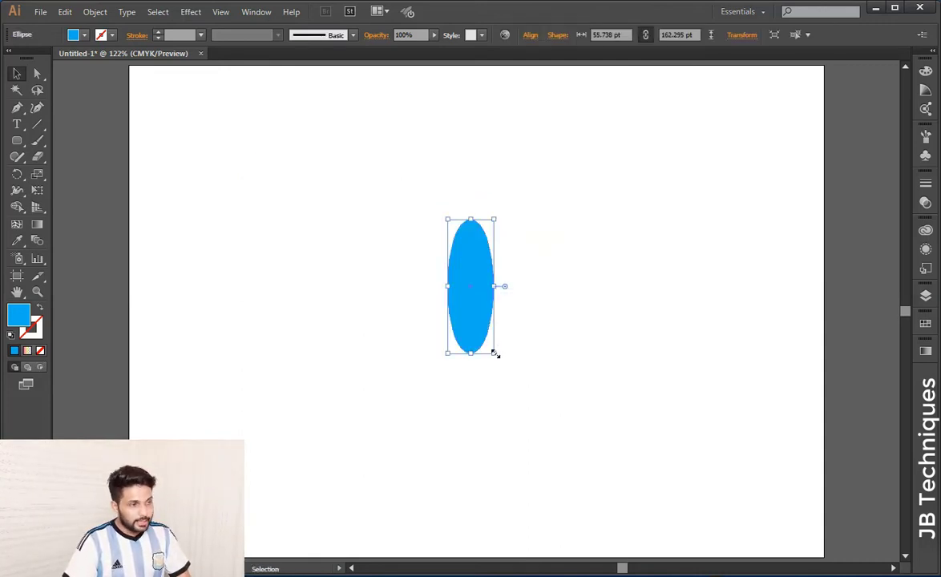
pyautogui.moveTo(495, 353)
pyautogui.mouseDown()
pyautogui.moveTo(481, 321)
pyautogui.moveTo(485, 230)
pyautogui.mouseUp()
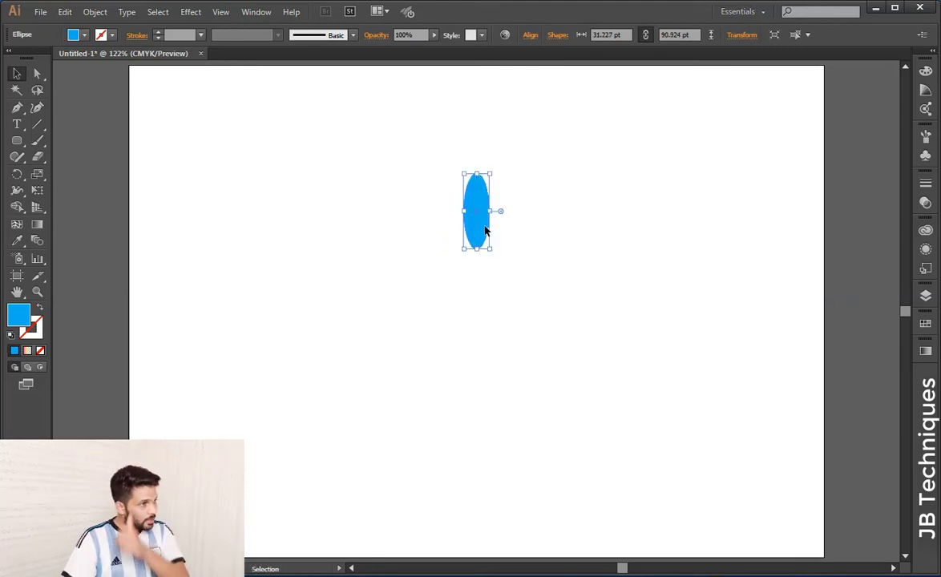
pyautogui.click(17, 174)
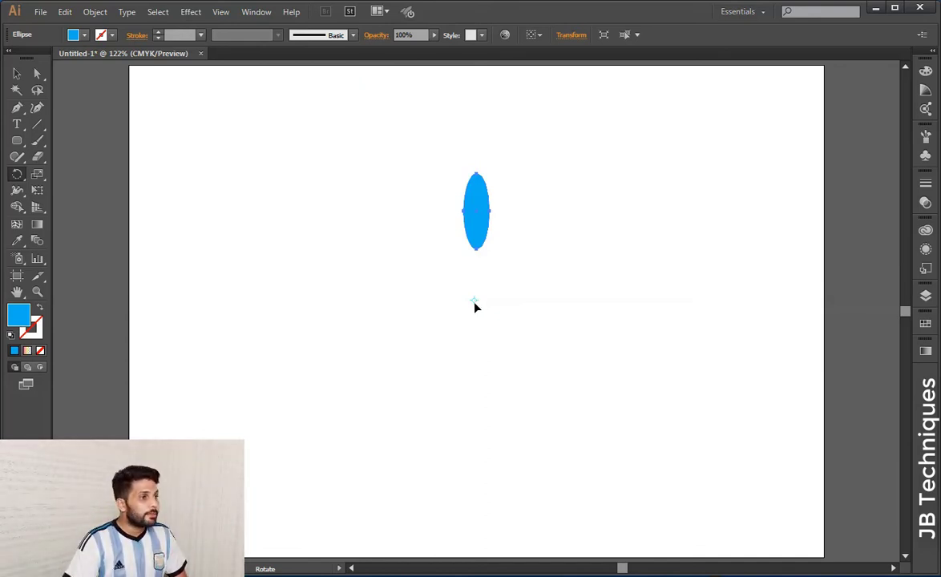
# Copy the small ellipse at about -20° around a lower pivot, then repeat the copy three times.
pyautogui.moveTo(475, 188); pyautogui.dragTo(515, 200)
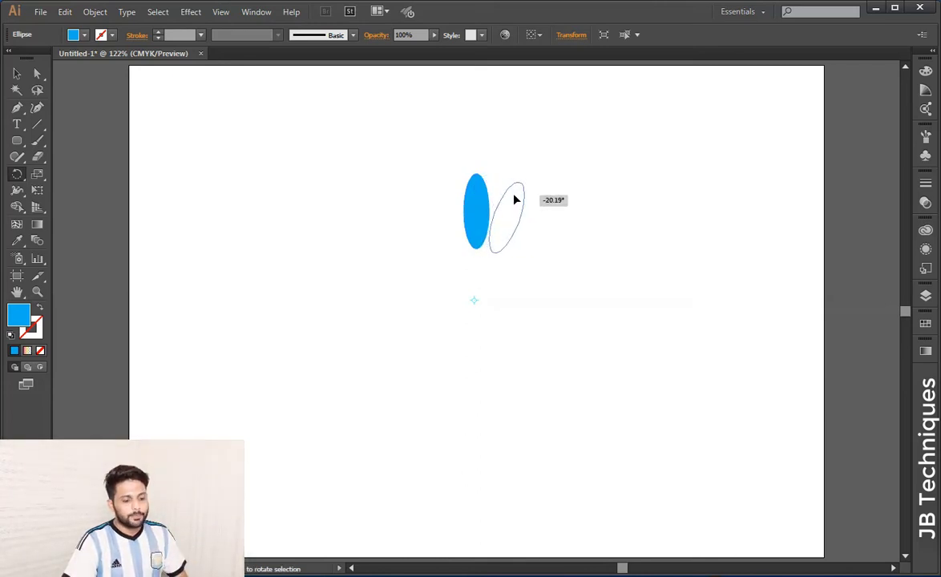
pyautogui.moveTo(516, 199); pyautogui.dragTo(518, 200)
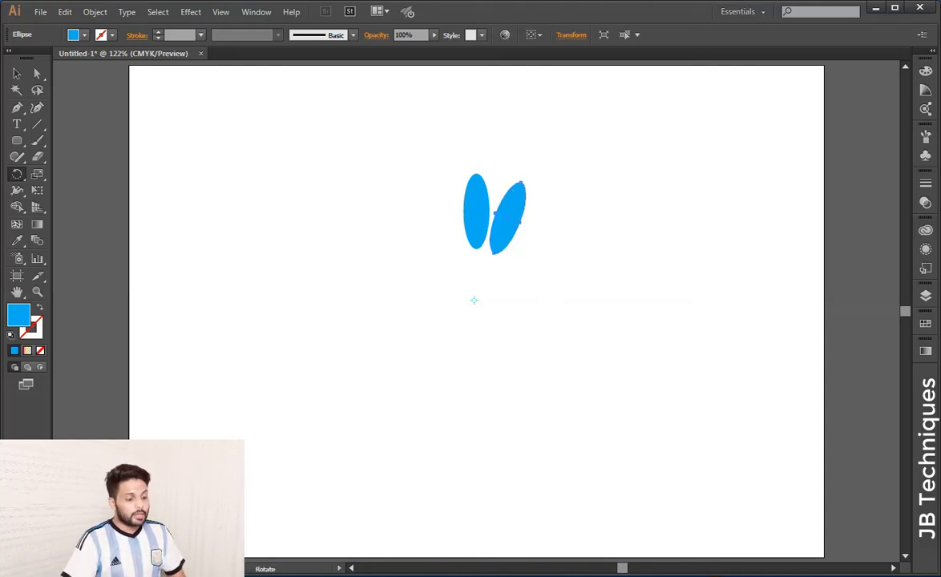
pyautogui.hotkey('ctrl', 'd')
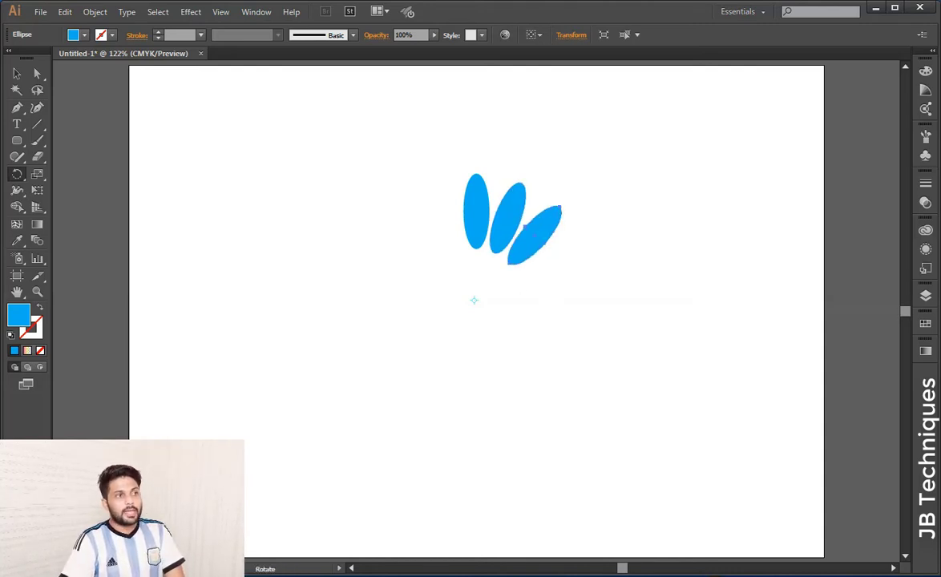
pyautogui.hotkey('ctrl', 'd')
pyautogui.hotkey('ctrl', 'd')
pyautogui.hotkey('ctrl', 'd')
pyautogui.hotkey('ctrl', 'd')
pyautogui.hotkey('ctrl', 'd')
pyautogui.hotkey('ctrl', 'd')
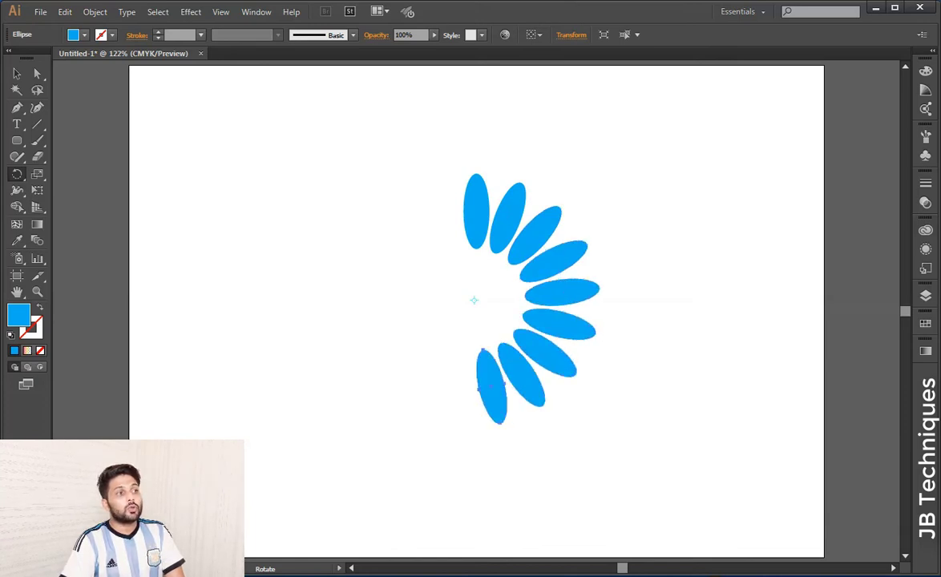
pyautogui.hotkey('ctrl', 'd')
pyautogui.hotkey('ctrl', 'd')
pyautogui.hotkey('ctrl', 'd')
pyautogui.hotkey('ctrl', 'd')
pyautogui.hotkey('ctrl', 'd')
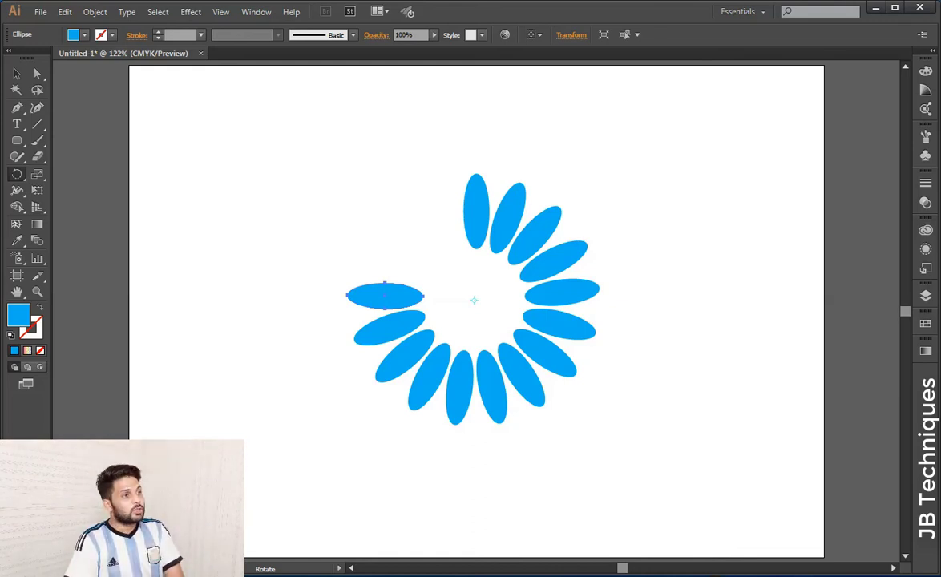
# Repeat the rotated ellipse copy to fill the upper-left gap and close the ring.
pyautogui.hotkey('ctrl', 'd')
pyautogui.hotkey('ctrl', 'd')
pyautogui.hotkey('ctrl', 'd')
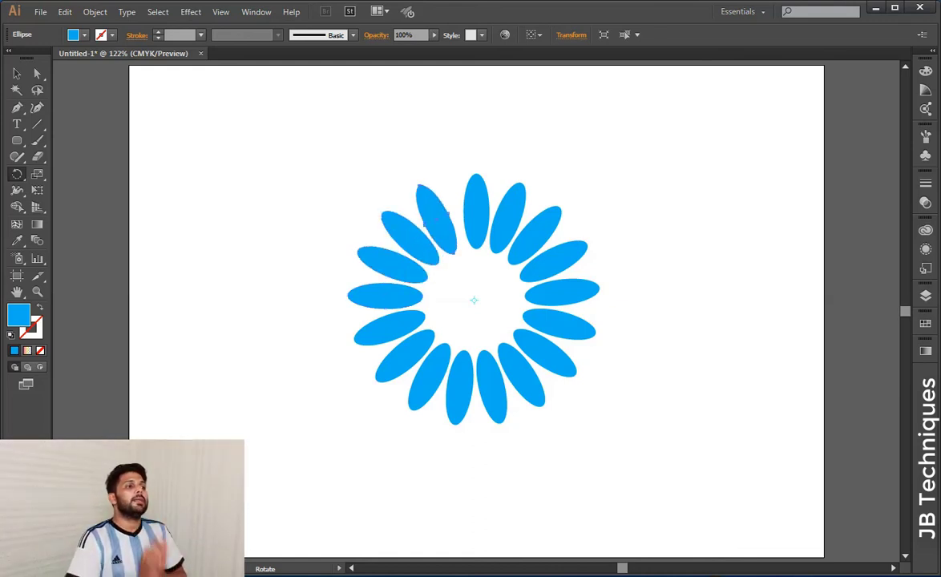